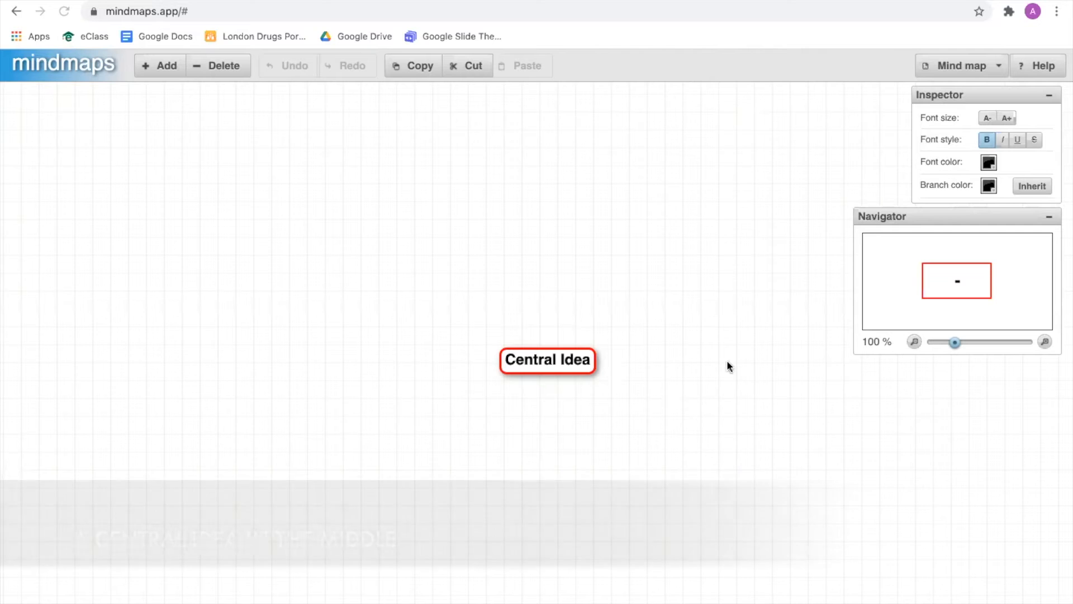
# Step: Display the help notes, close each of them, and zoom the map to 125 % with the central idea in view
pyautogui.click(1038, 71)
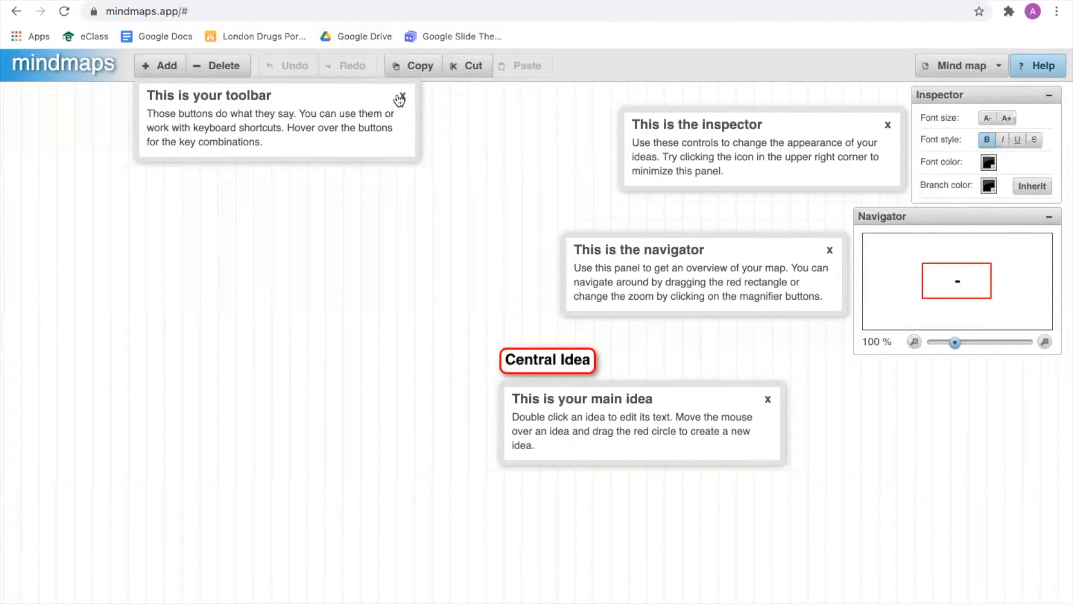
pyautogui.click(400, 98)
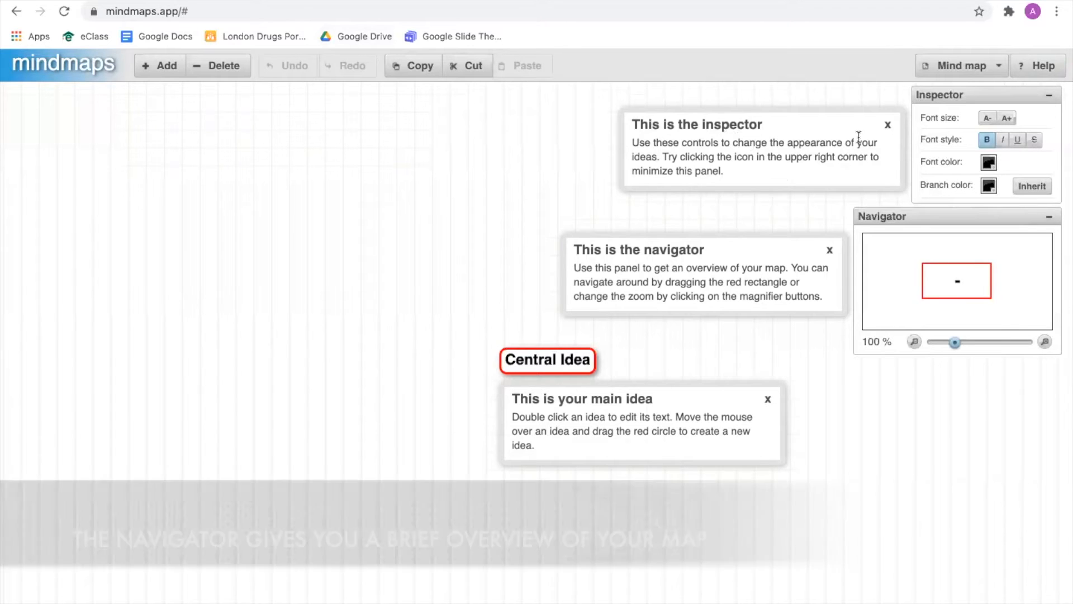
pyautogui.click(890, 124)
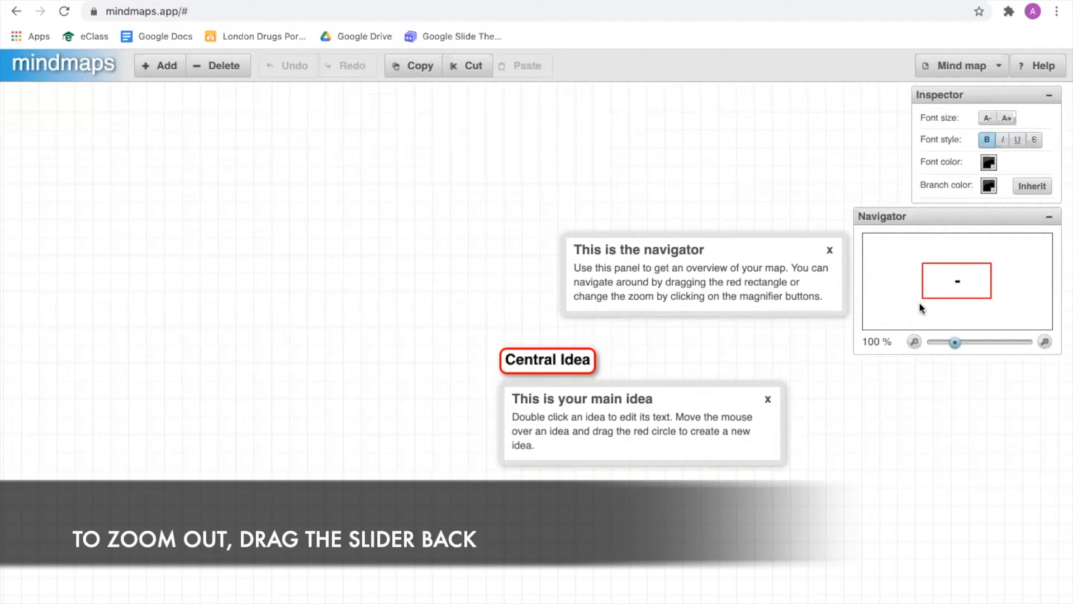
pyautogui.moveTo(954, 346)
pyautogui.mouseDown()
pyautogui.moveTo(926, 345)
pyautogui.moveTo(964, 350)
pyautogui.mouseUp()
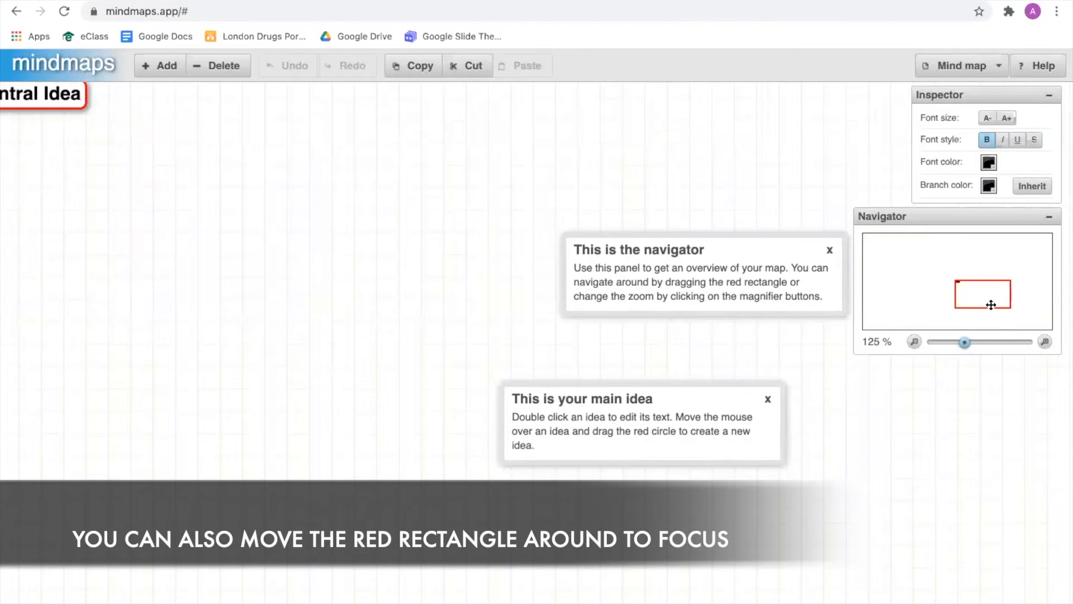
pyautogui.moveTo(991, 305); pyautogui.dragTo(967, 293)
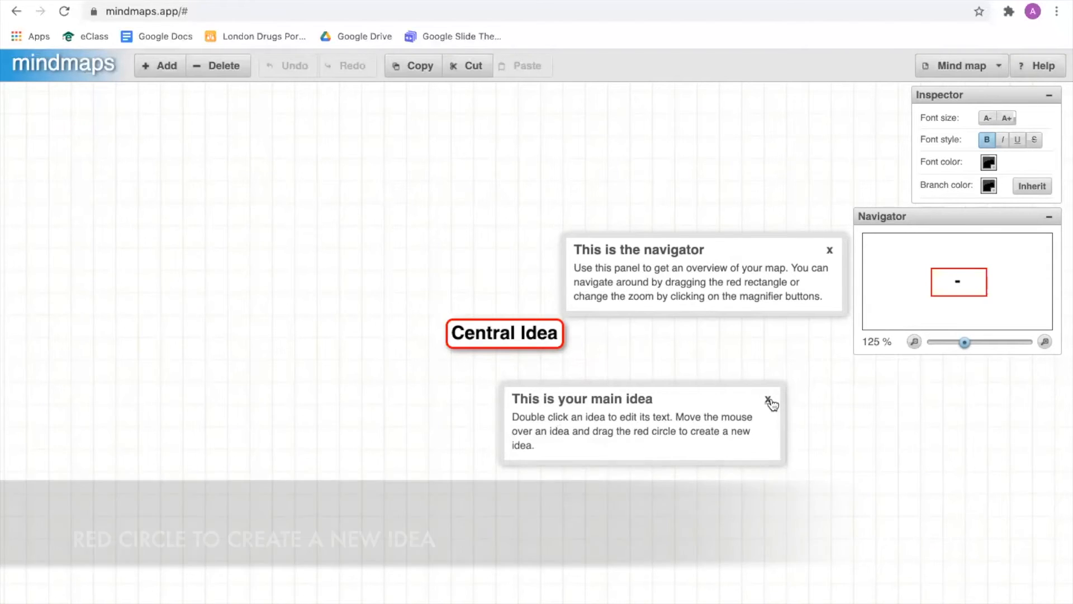
pyautogui.click(769, 400)
pyautogui.click(830, 250)
# Step: Rename the central idea as "Dogs"
pyautogui.moveTo(527, 331)
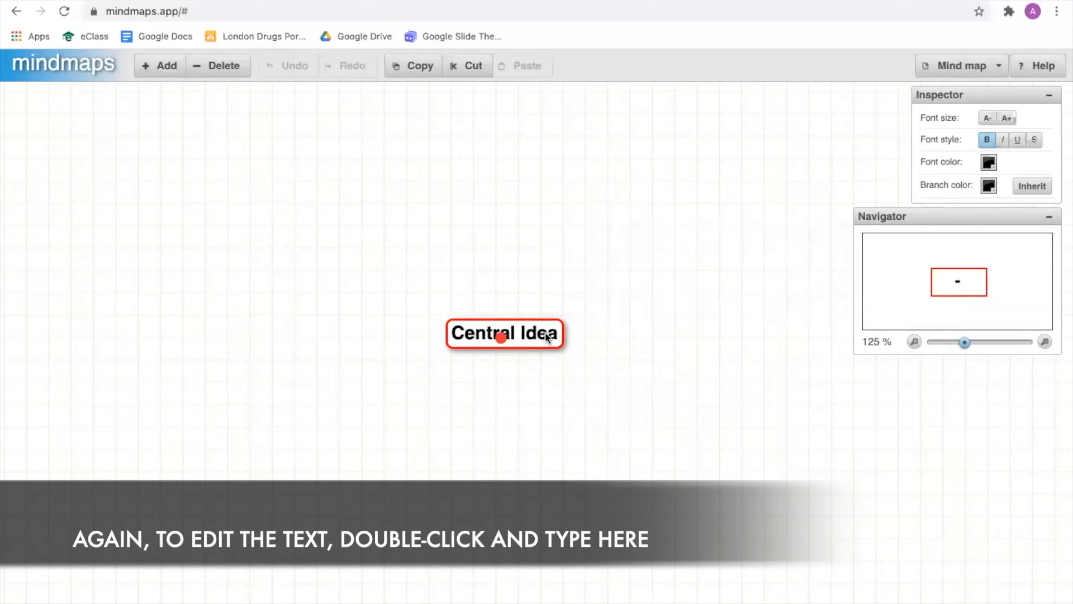
pyautogui.doubleClick(546, 335)
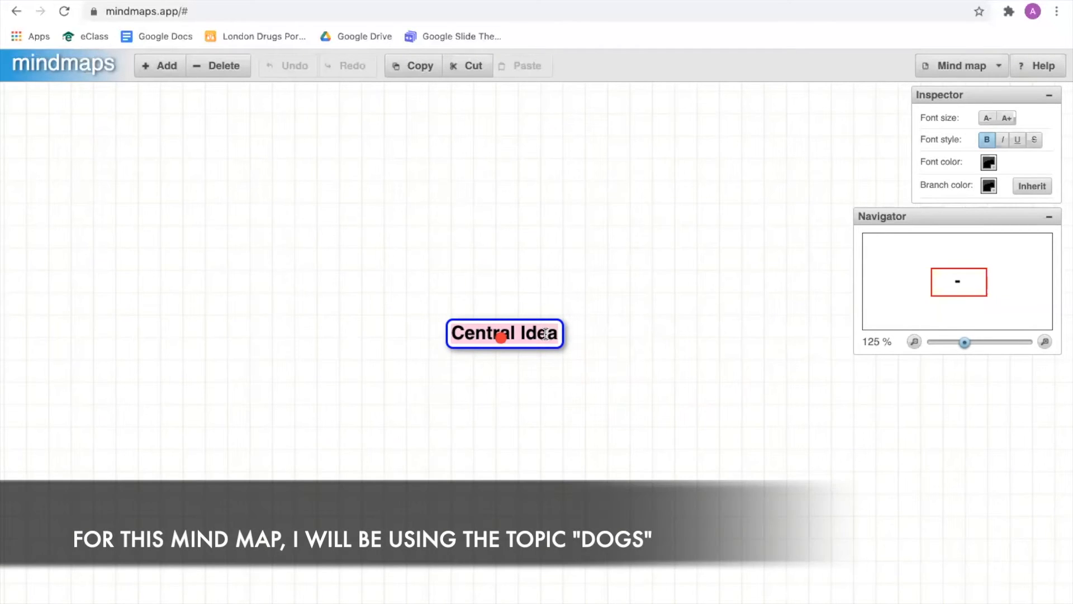
pyautogui.write('Dogs')
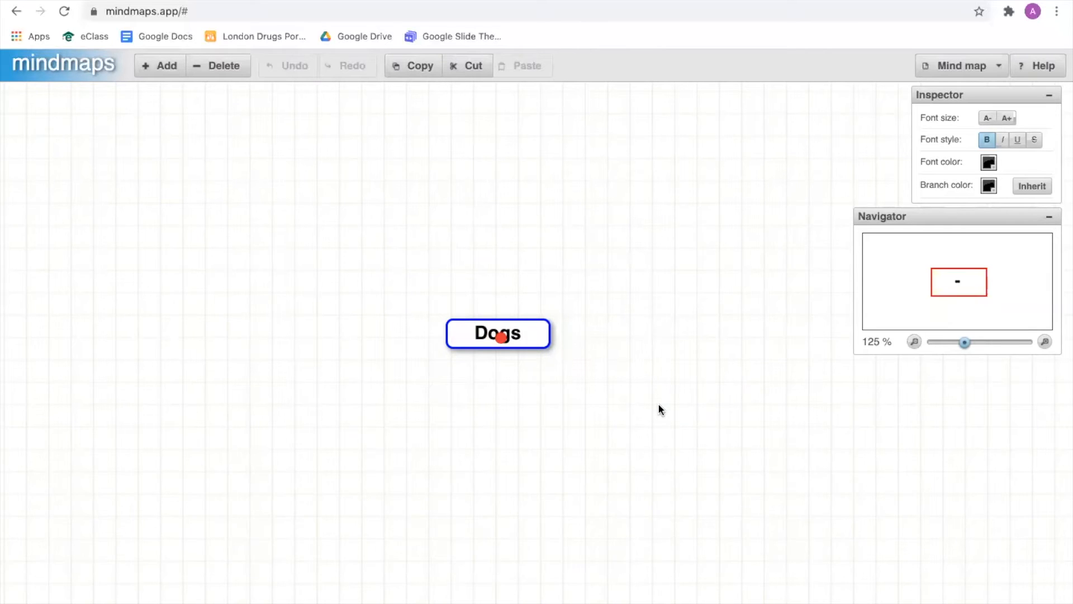
pyautogui.press('Return')
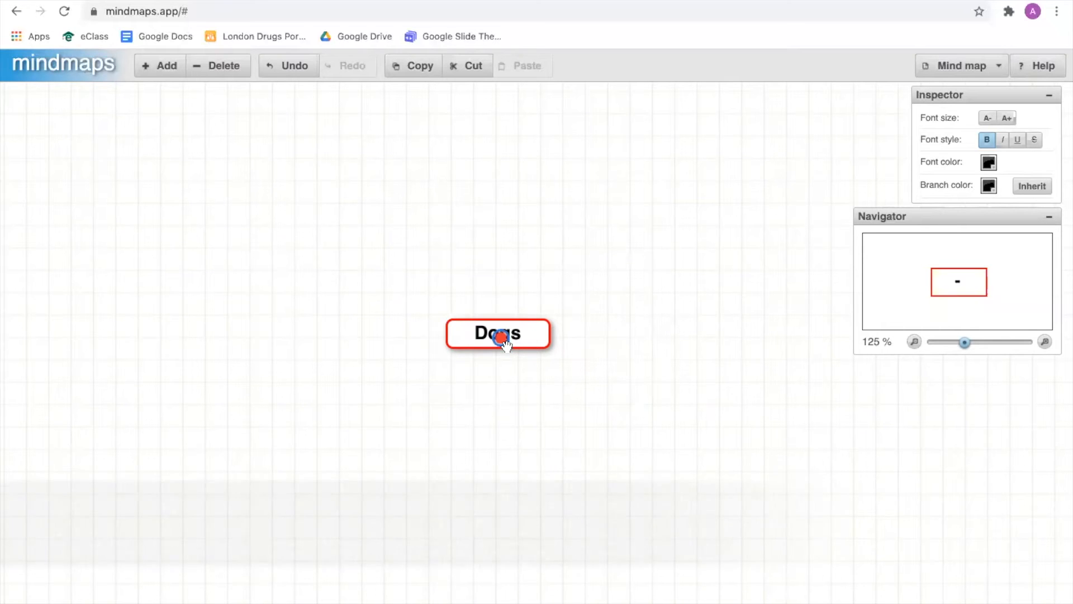
# Step: Add a branch up and to the left of the Dogs idea and label it "Large Dogs"
pyautogui.moveTo(501, 338); pyautogui.dragTo(320, 180)
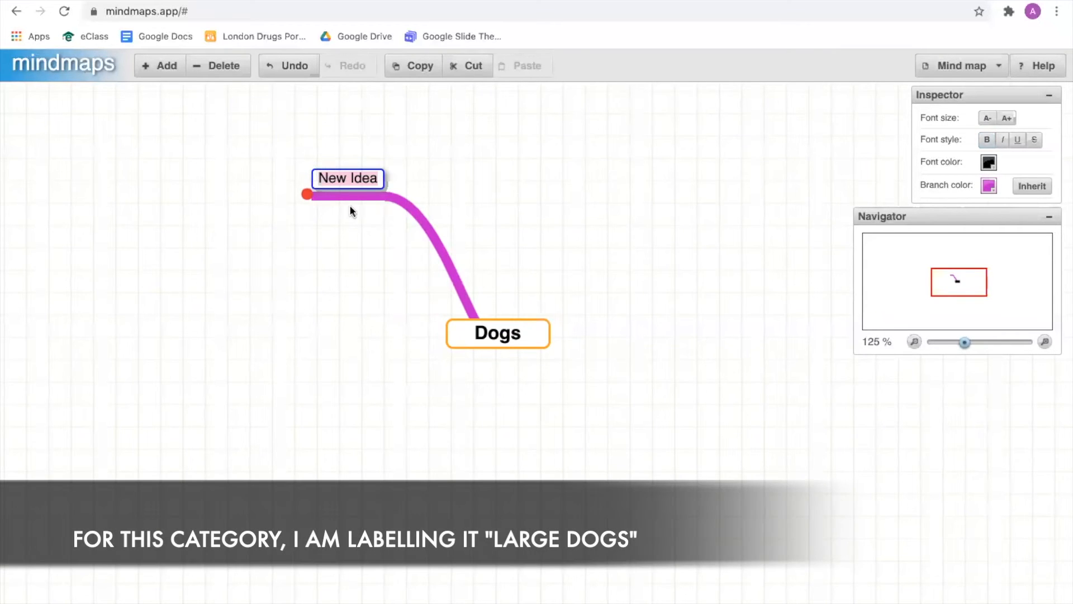
pyautogui.write('AL')
pyautogui.press('BackSpace')
pyautogui.press('BackSpace')
pyautogui.write('L')
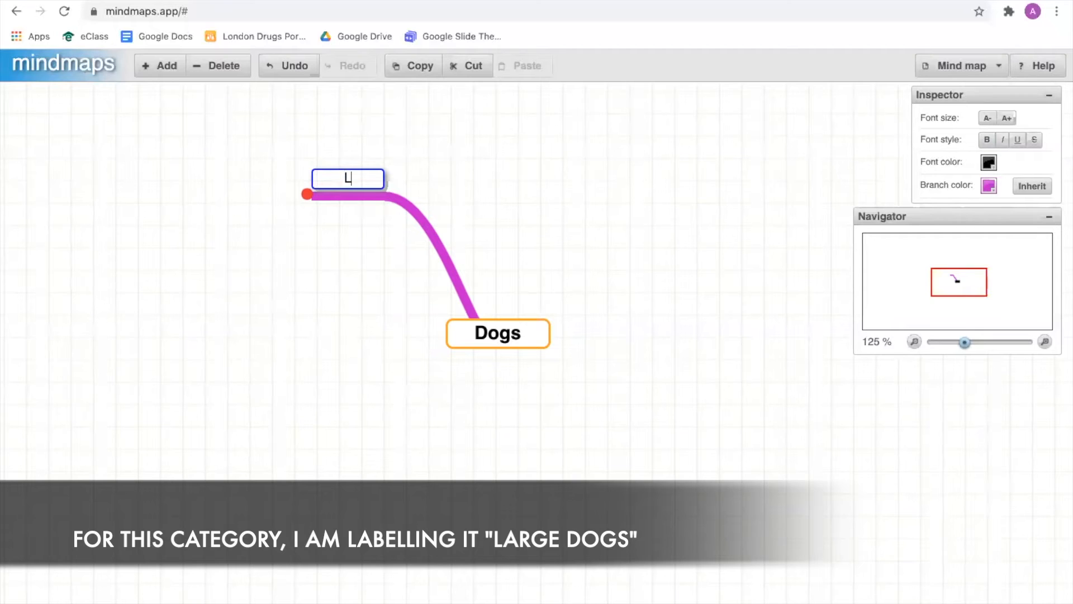
pyautogui.write('arge Dogs')
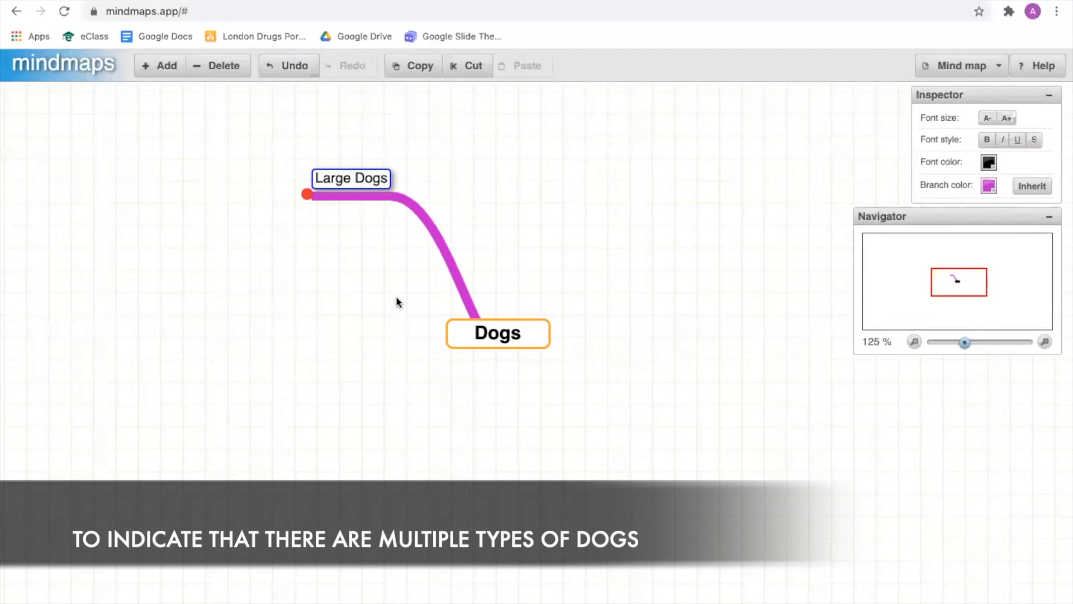
pyautogui.press('Return')
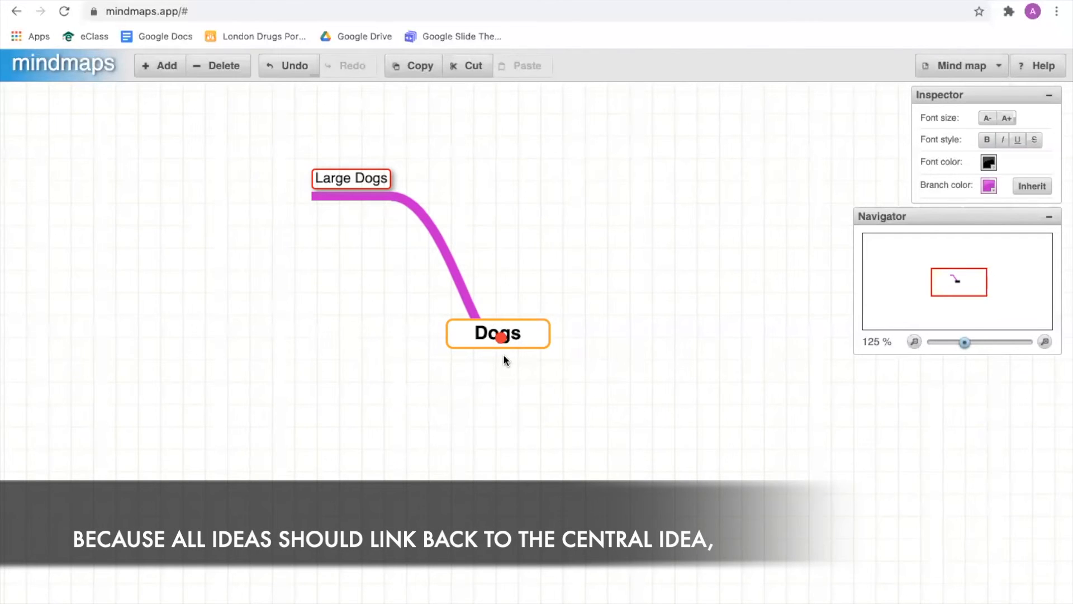
# Step: Add a second branch from the central Dogs idea, down and to the right, and label it "Small Dogs"
pyautogui.click(531, 336)
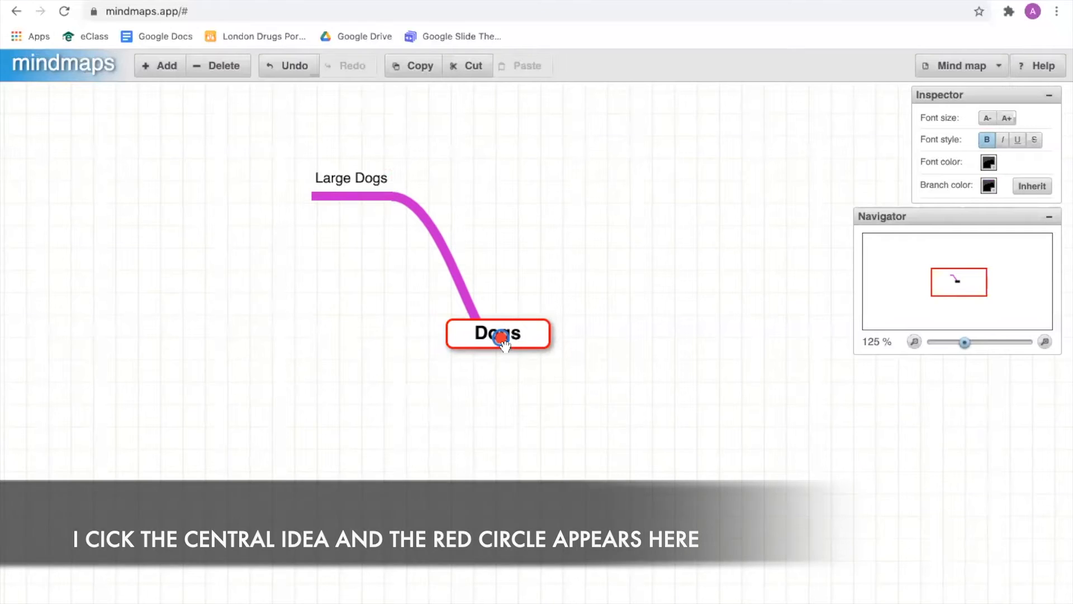
pyautogui.moveTo(502, 338); pyautogui.dragTo(645, 451)
pyautogui.write('S')
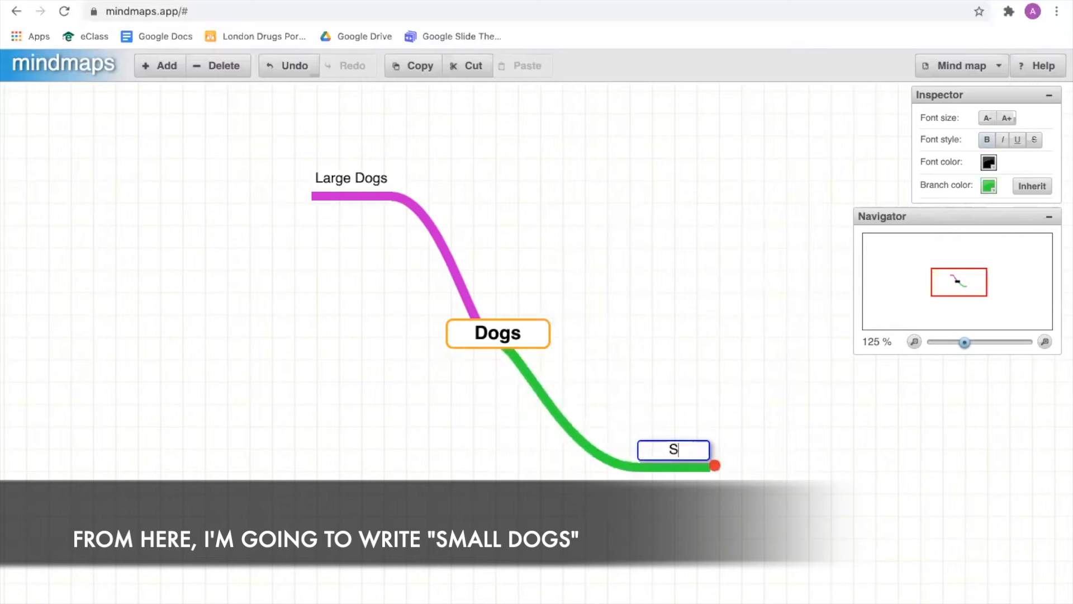
pyautogui.write('mall Dogs')
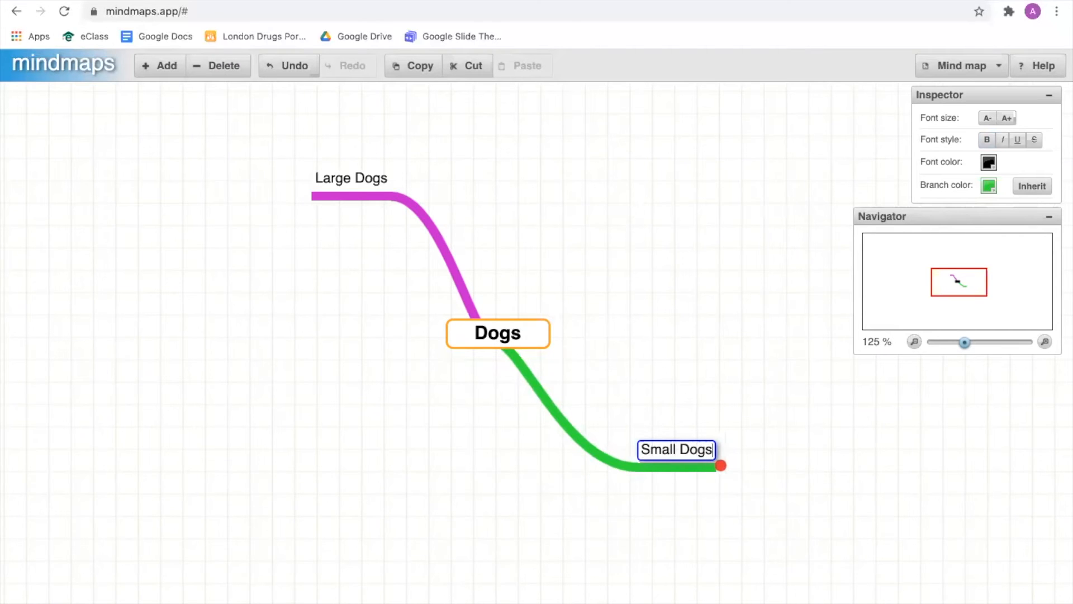
pyautogui.press('Return')
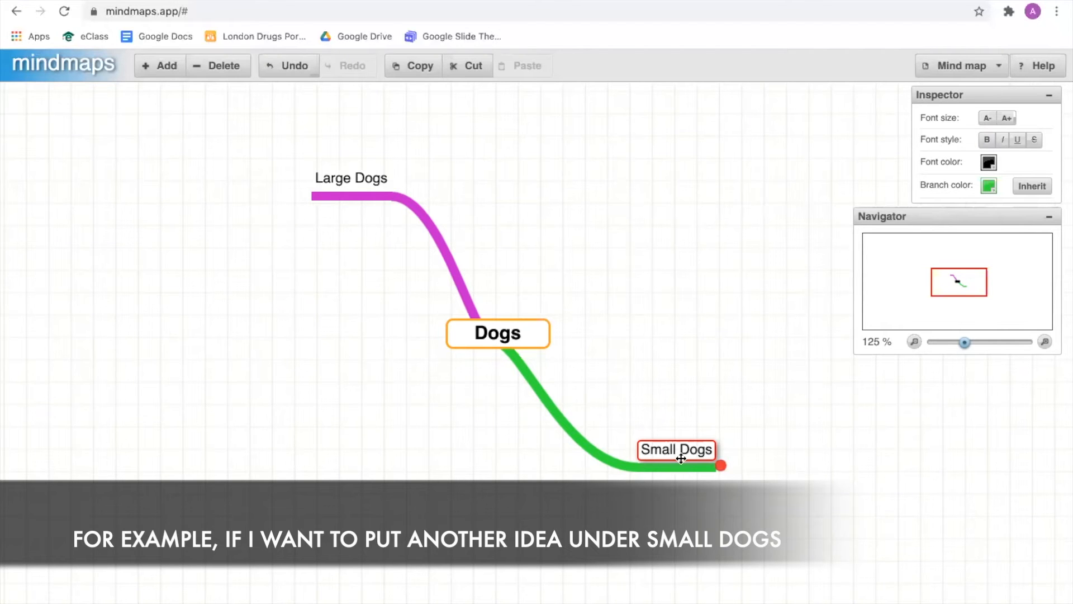
# Step: Add a sub-idea labelled "Chihuahuas" below the Small Dogs branch
pyautogui.moveTo(720, 466); pyautogui.dragTo(551, 523)
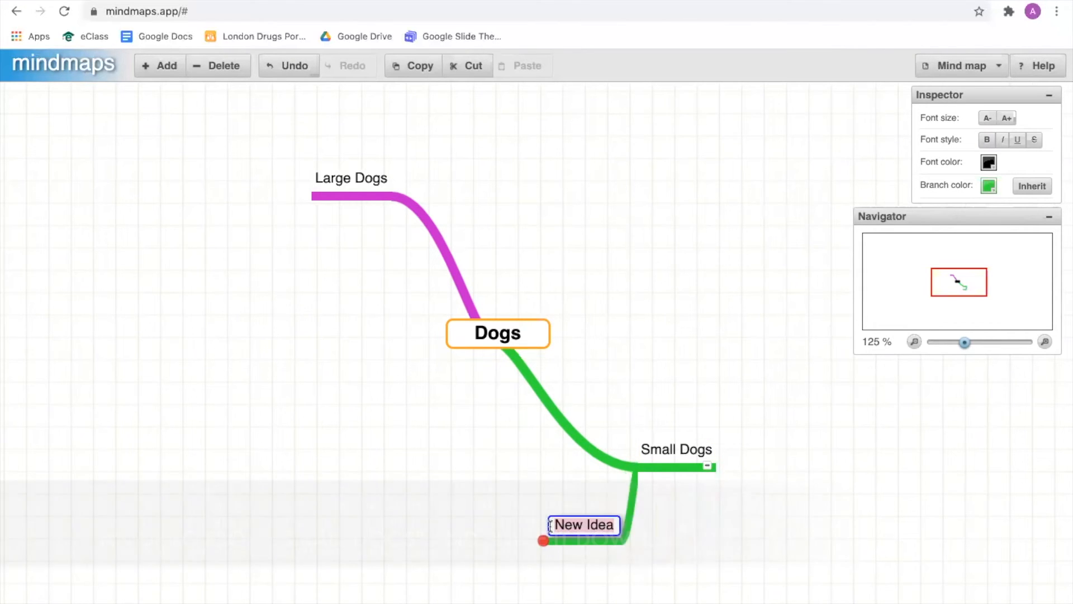
pyautogui.write('Chihuahuas')
pyautogui.press('Return')
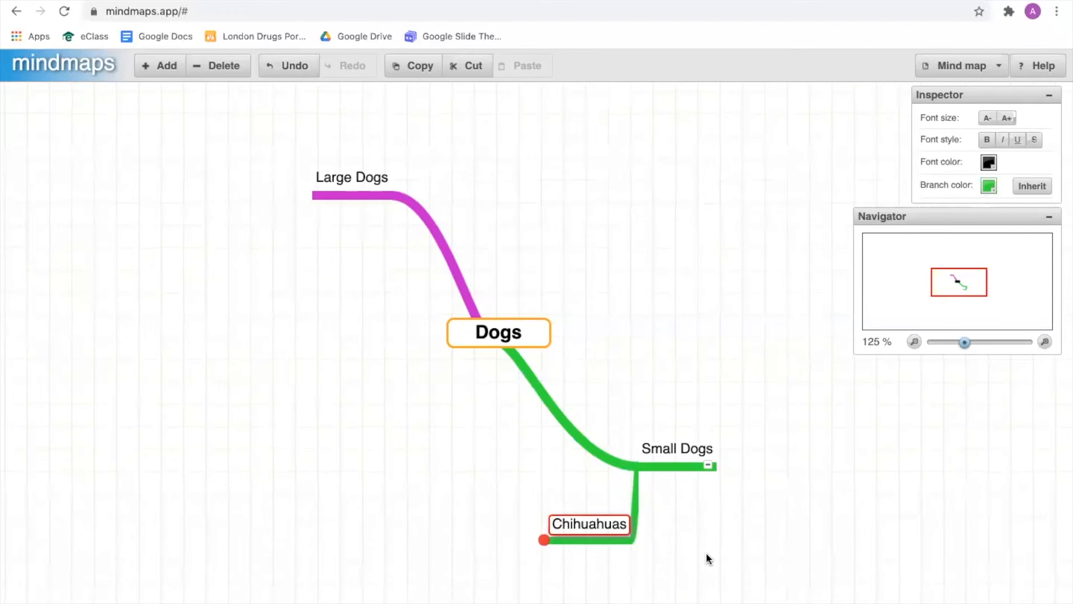
# Step: Add a sub-idea labelled "Golden Retriever" below and to the left of the Large Dogs branch
pyautogui.click(323, 175)
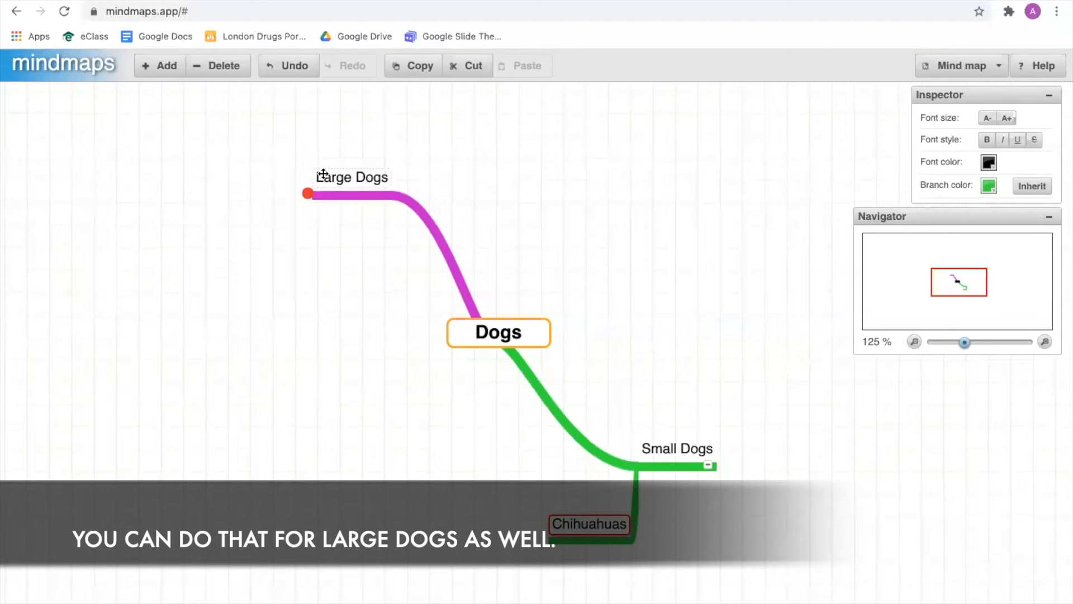
pyautogui.click(359, 177)
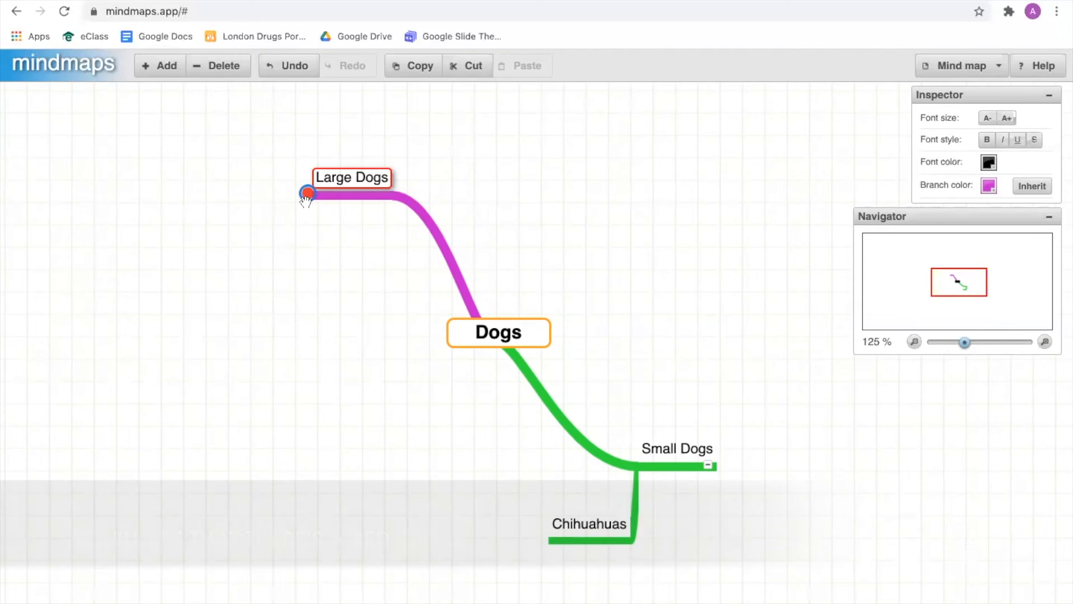
pyautogui.moveTo(307, 199); pyautogui.dragTo(209, 278)
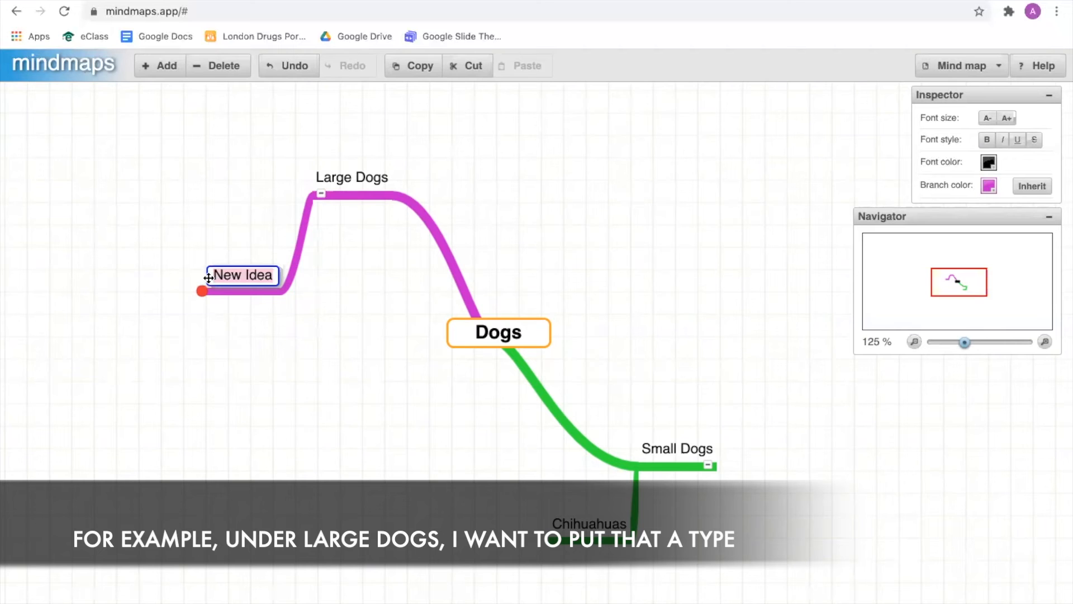
pyautogui.write('Golden Retriever')
pyautogui.press('Return')
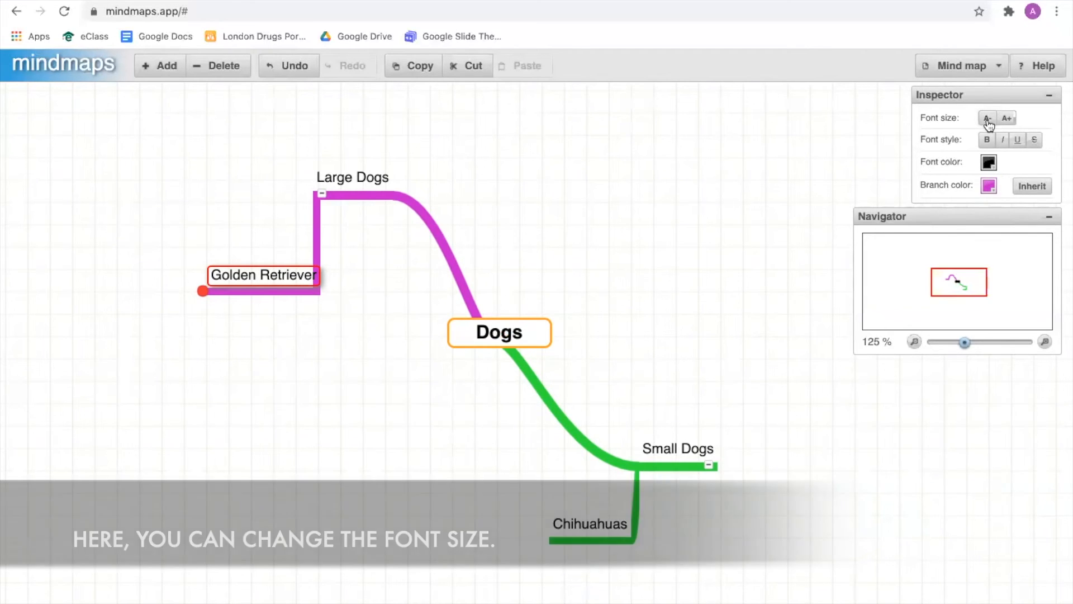
# Step: Try a smaller font and the bold, italic, underline and strikethrough styles on the Golden Retriever label, reverting each change
pyautogui.click(987, 118)
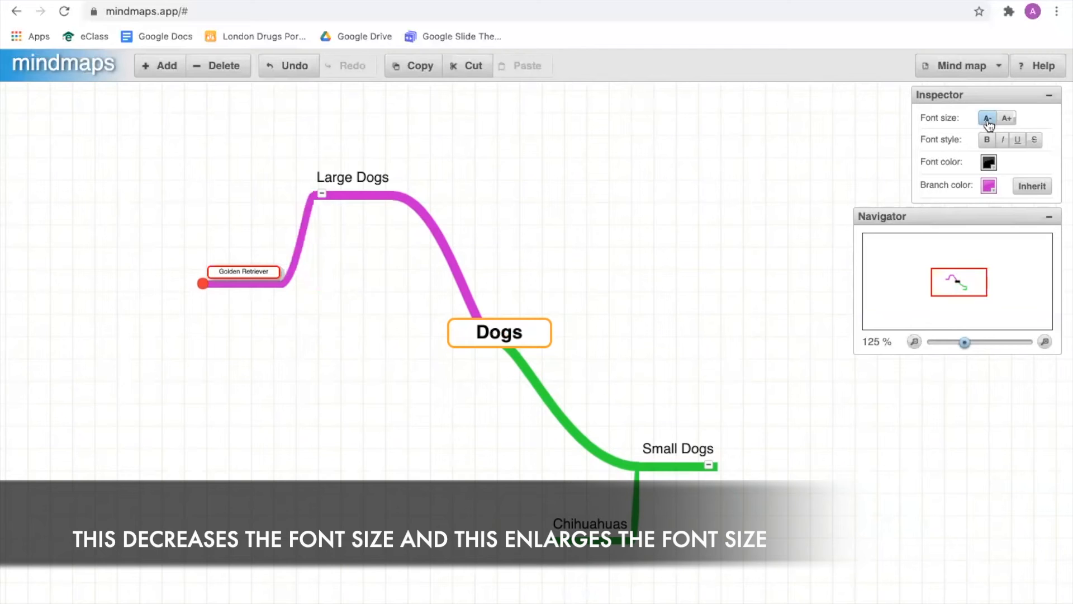
pyautogui.click(1006, 118)
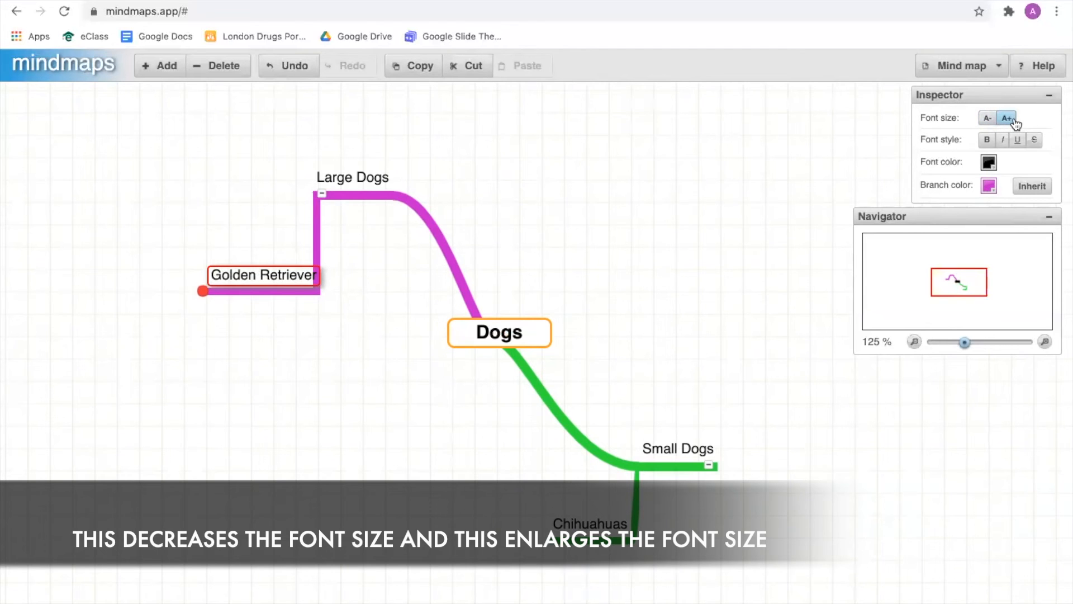
pyautogui.click(987, 140)
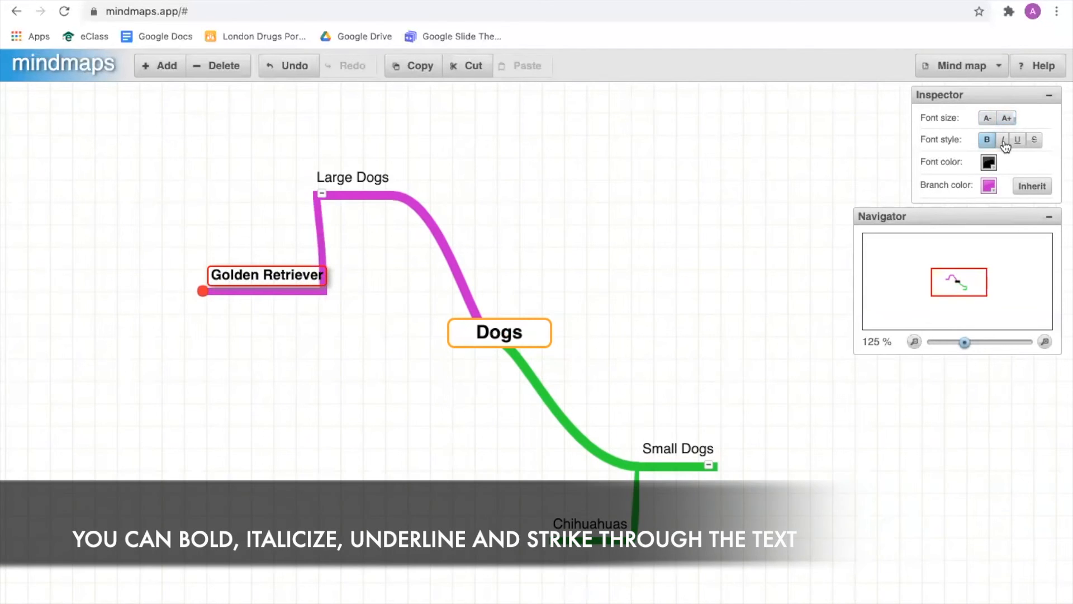
pyautogui.click(1004, 141)
pyautogui.click(1020, 142)
pyautogui.click(1038, 144)
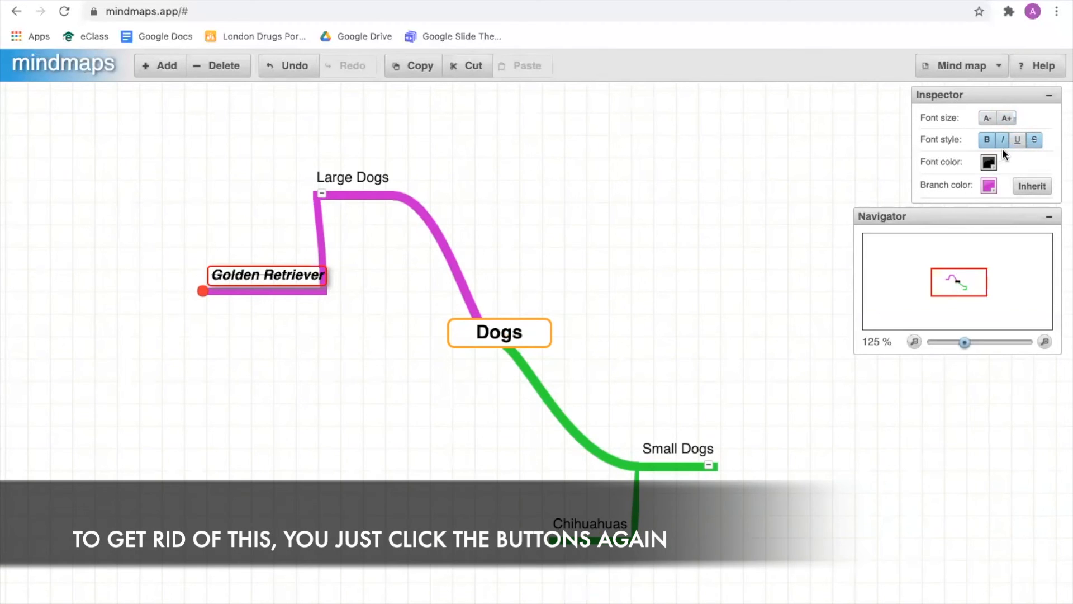
pyautogui.click(1033, 141)
pyautogui.click(1004, 141)
pyautogui.click(989, 142)
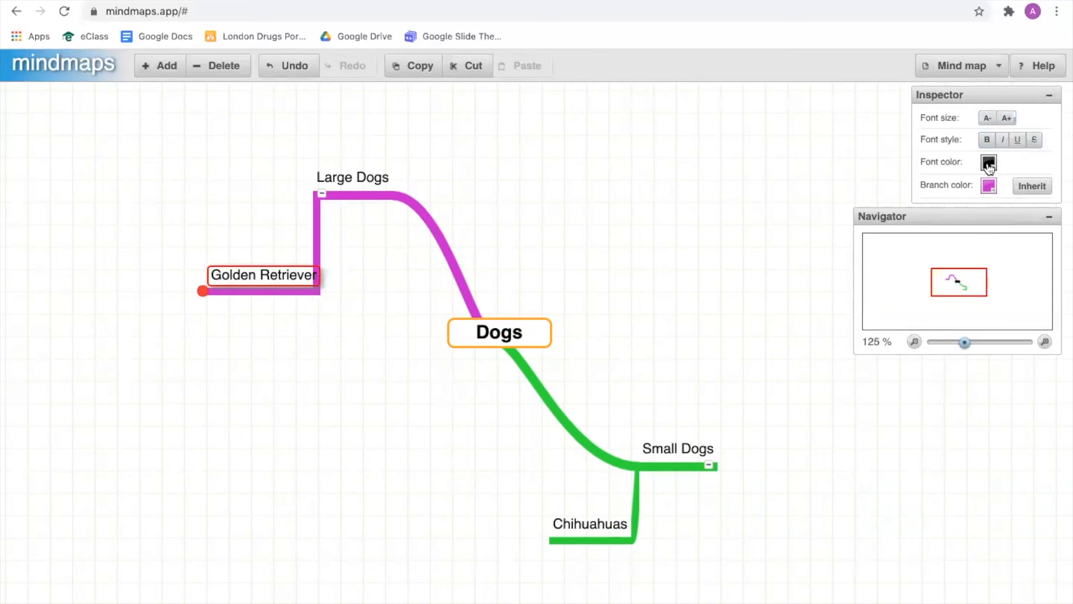
# Step: Try a blue font color on the Golden Retriever label and return it to black
pyautogui.click(989, 163)
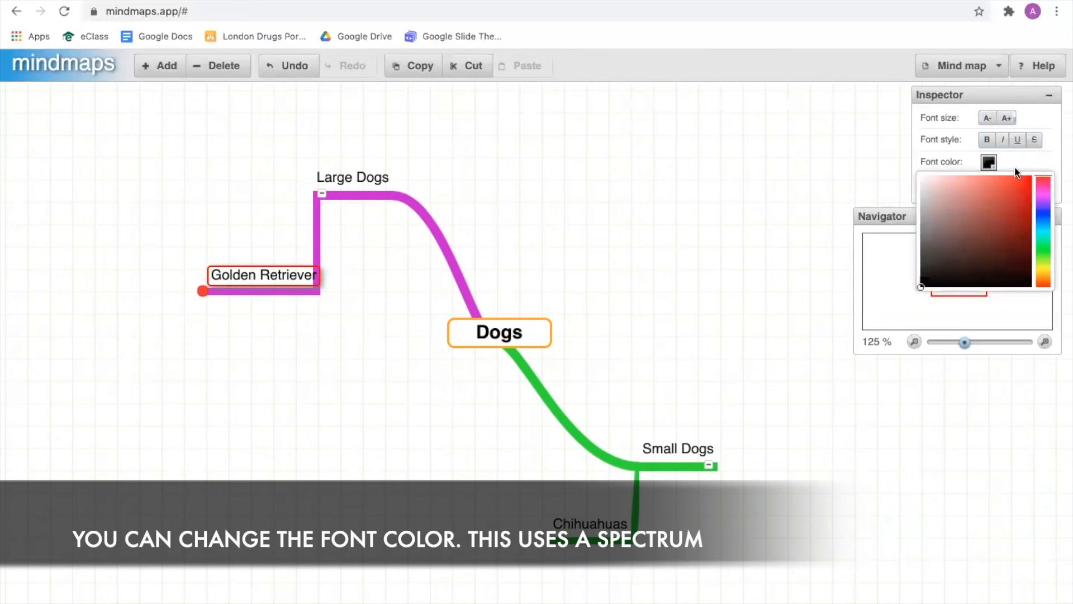
pyautogui.click(1044, 215)
pyautogui.click(1003, 205)
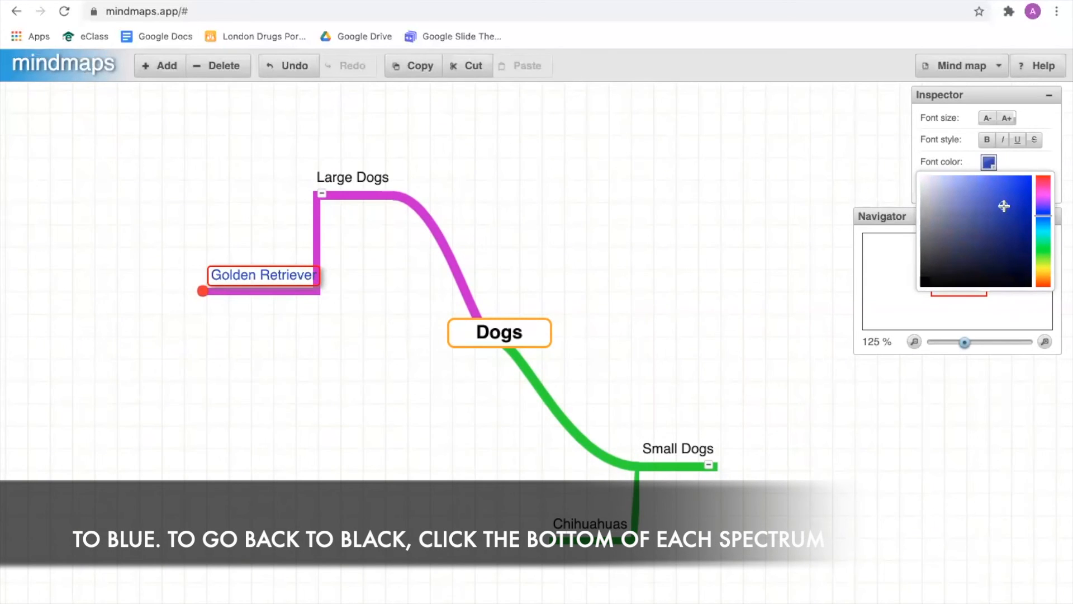
pyautogui.click(1014, 283)
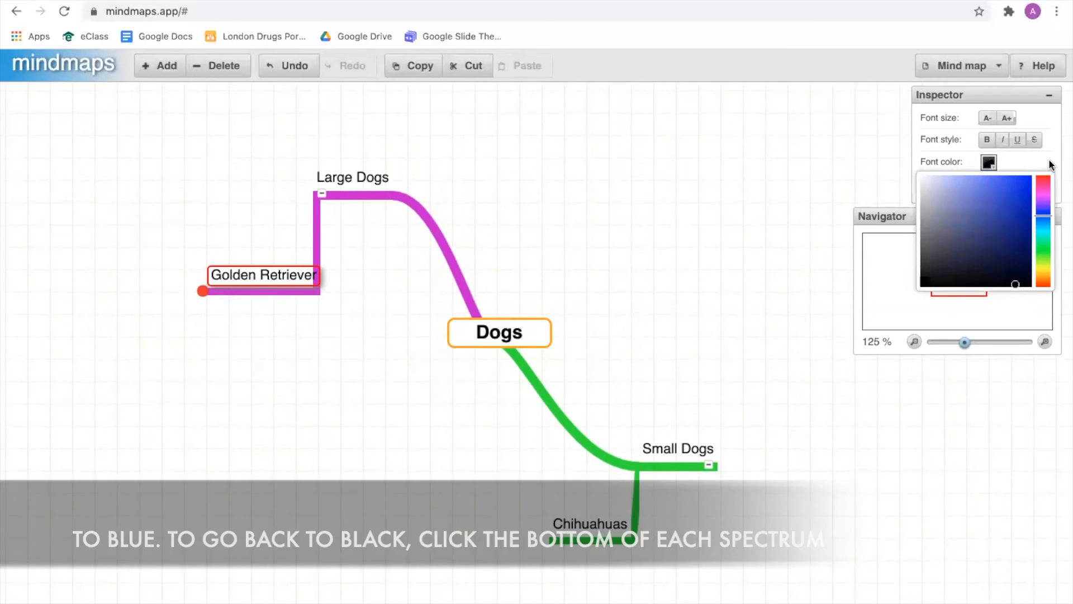
pyautogui.click(1049, 159)
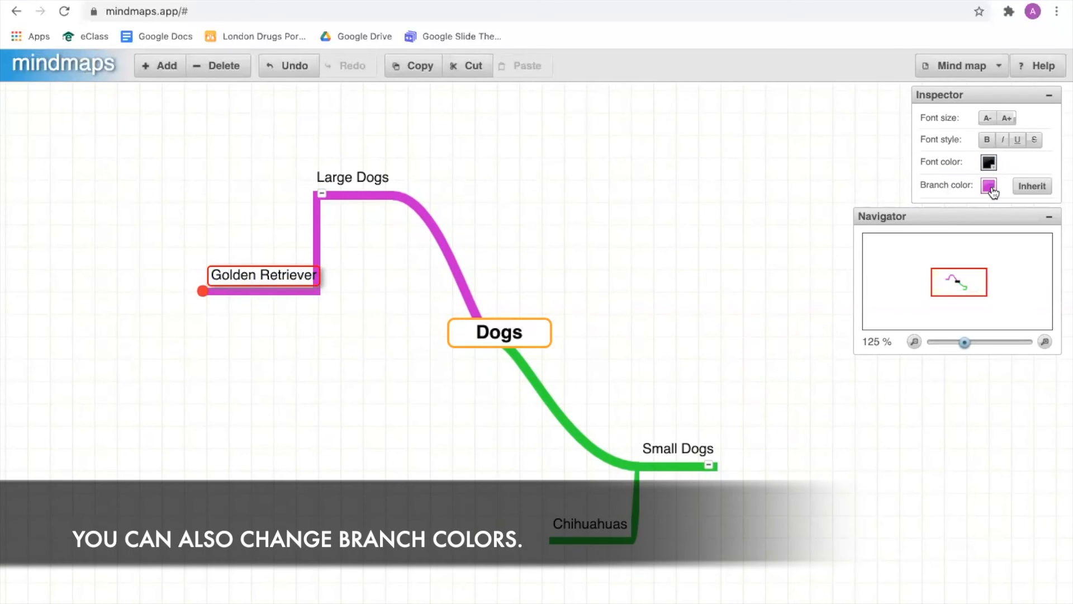
# Step: Set the Golden Retriever branch color to turquoise and apply Inherit to pass it on to its sub-branches
pyautogui.click(988, 189)
pyautogui.moveTo(1041, 225); pyautogui.dragTo(1040, 257)
pyautogui.moveTo(1008, 215)
pyautogui.mouseDown()
pyautogui.moveTo(1009, 200)
pyautogui.moveTo(989, 261)
pyautogui.moveTo(944, 295)
pyautogui.moveTo(940, 251)
pyautogui.moveTo(963, 231)
pyautogui.moveTo(1019, 220)
pyautogui.moveTo(1019, 209)
pyautogui.mouseUp()
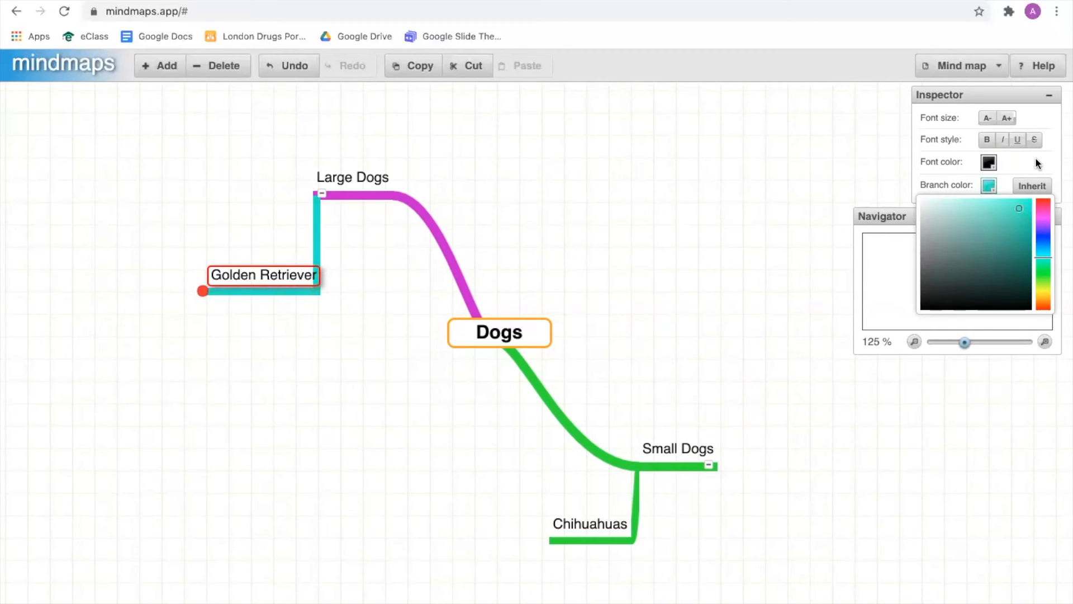
pyautogui.click(1035, 156)
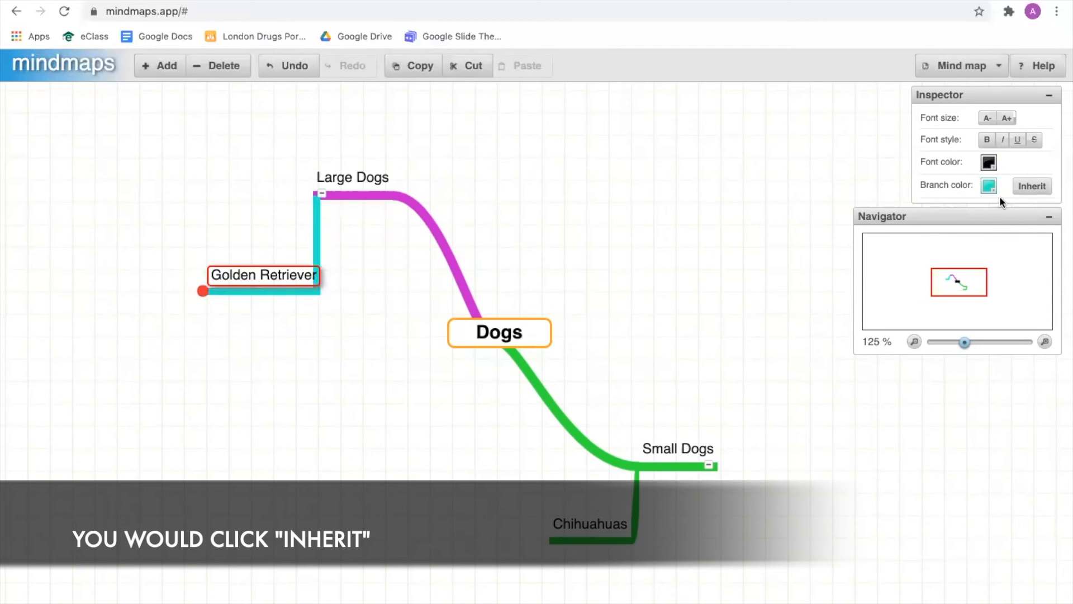
pyautogui.click(1023, 190)
pyautogui.moveTo(203, 291)
pyautogui.mouseDown()
pyautogui.moveTo(213, 424)
pyautogui.moveTo(187, 292)
pyautogui.moveTo(201, 288)
pyautogui.mouseUp()
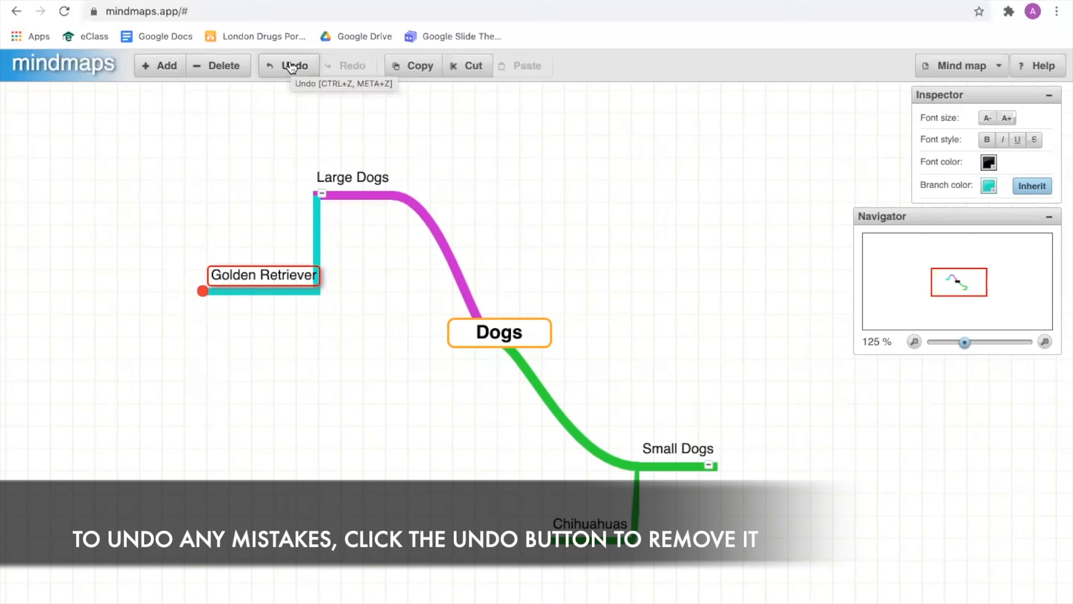
# Step: Add a sub-idea labelled "Mistake" below the Golden Retriever branch
pyautogui.moveTo(203, 290); pyautogui.dragTo(219, 438)
pyautogui.write('Mistake')
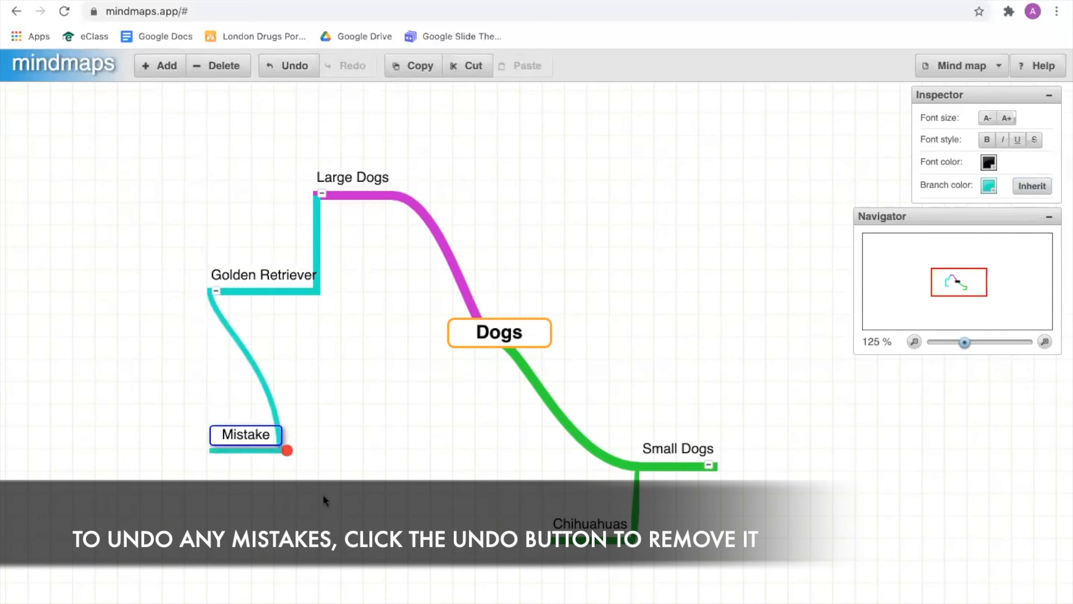
pyautogui.press('Return')
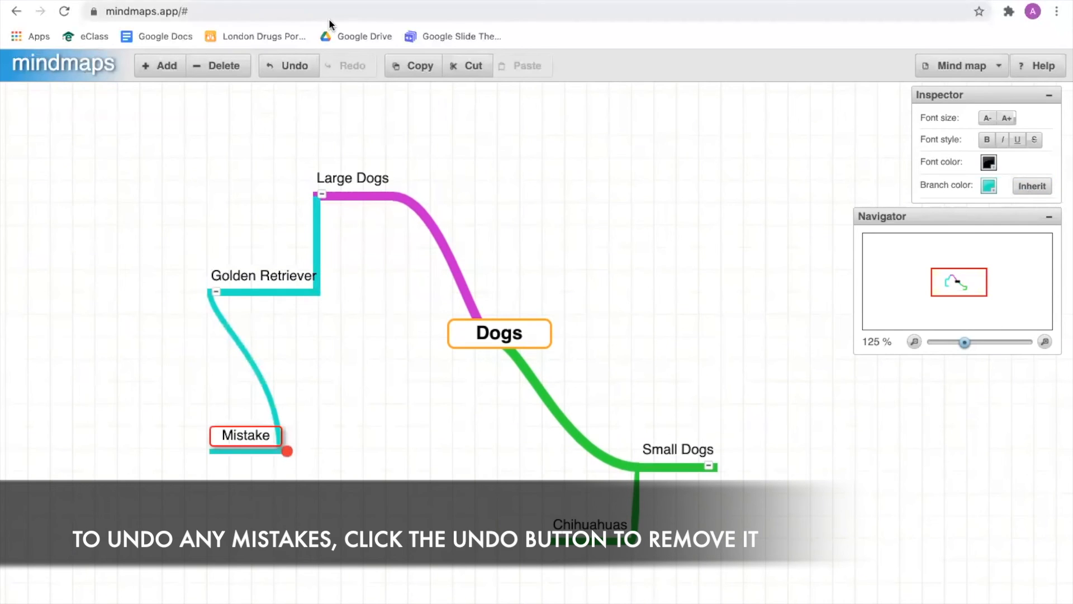
# Step: Undo and redo the naming of the Mistake sub-idea, and delete that sub-idea from the Golden Retriever branch
pyautogui.click(295, 66)
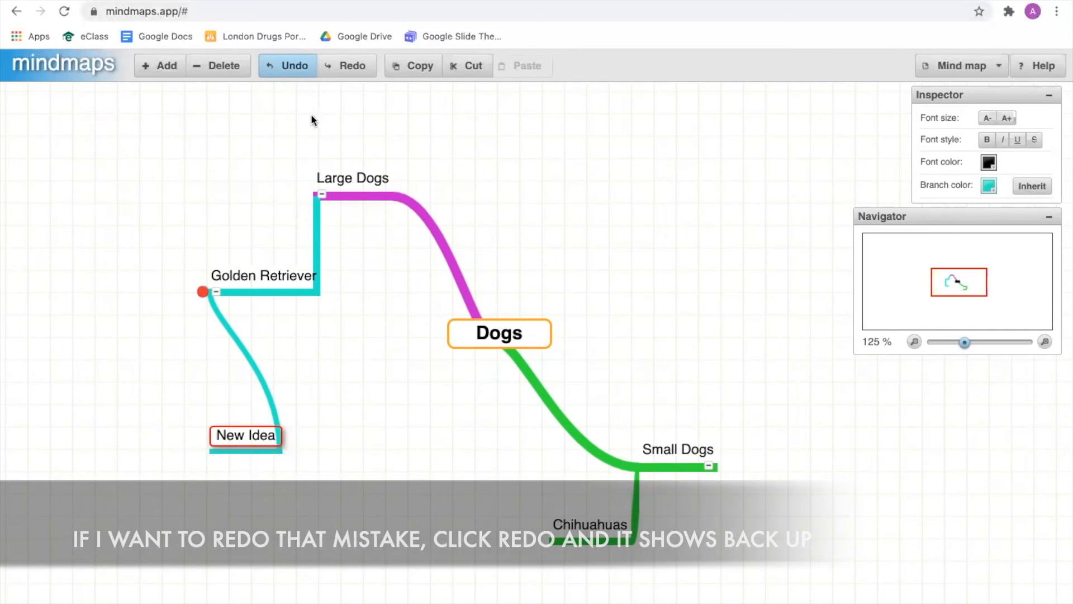
pyautogui.click(355, 66)
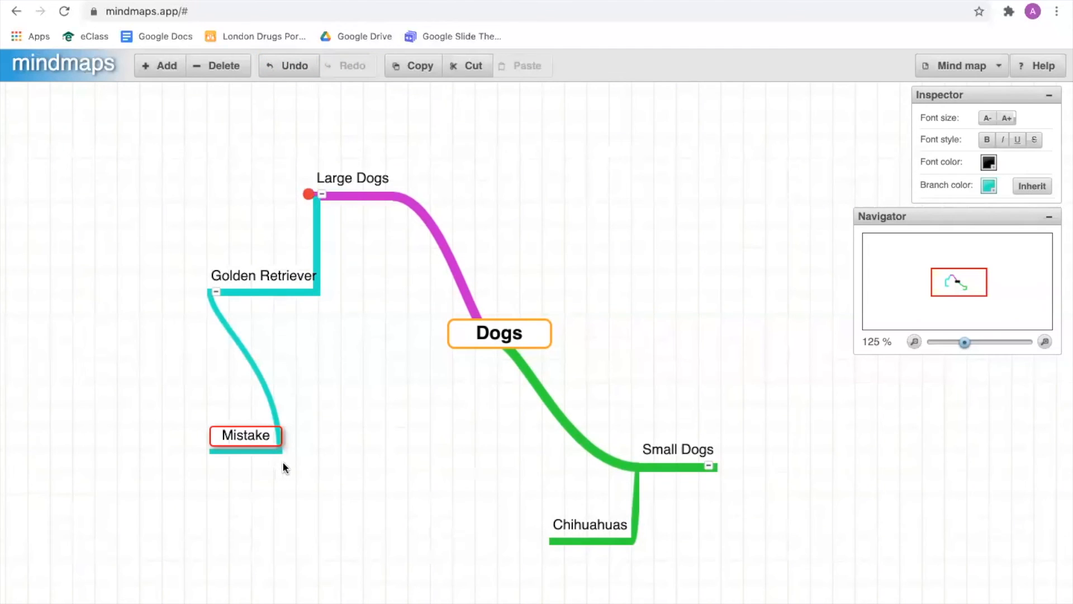
pyautogui.click(256, 434)
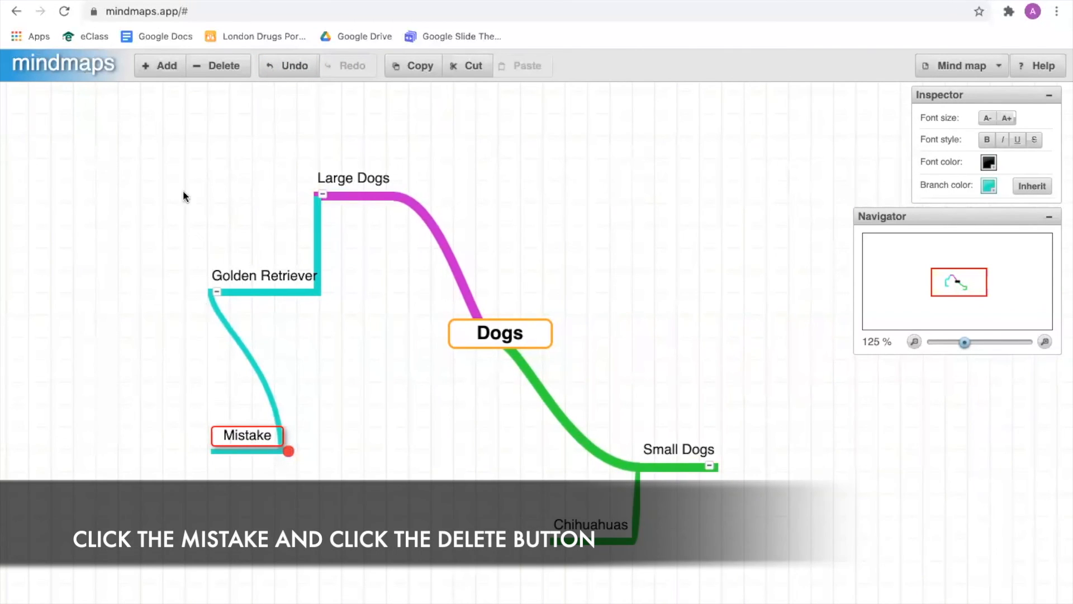
pyautogui.click(224, 68)
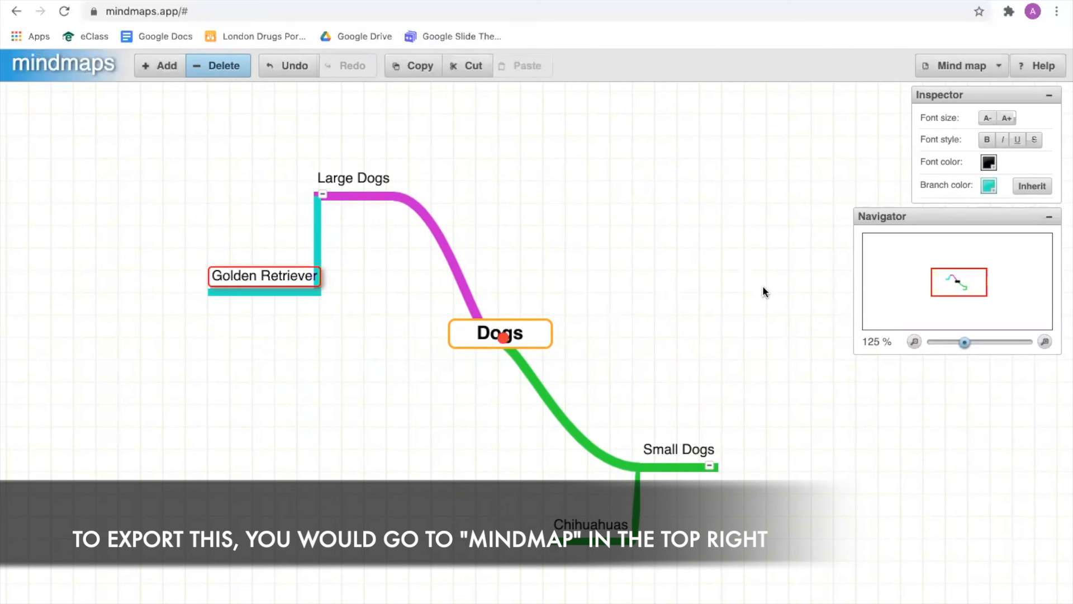
# Step: Export the mind map as an image and start saving the exported picture to the computer
pyautogui.click(967, 70)
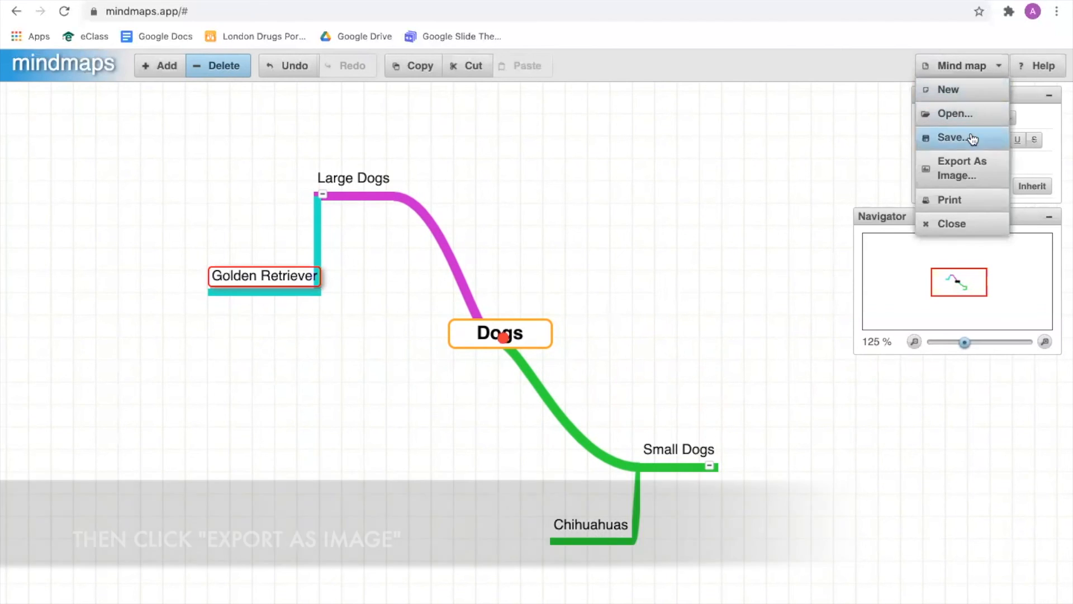
pyautogui.click(966, 170)
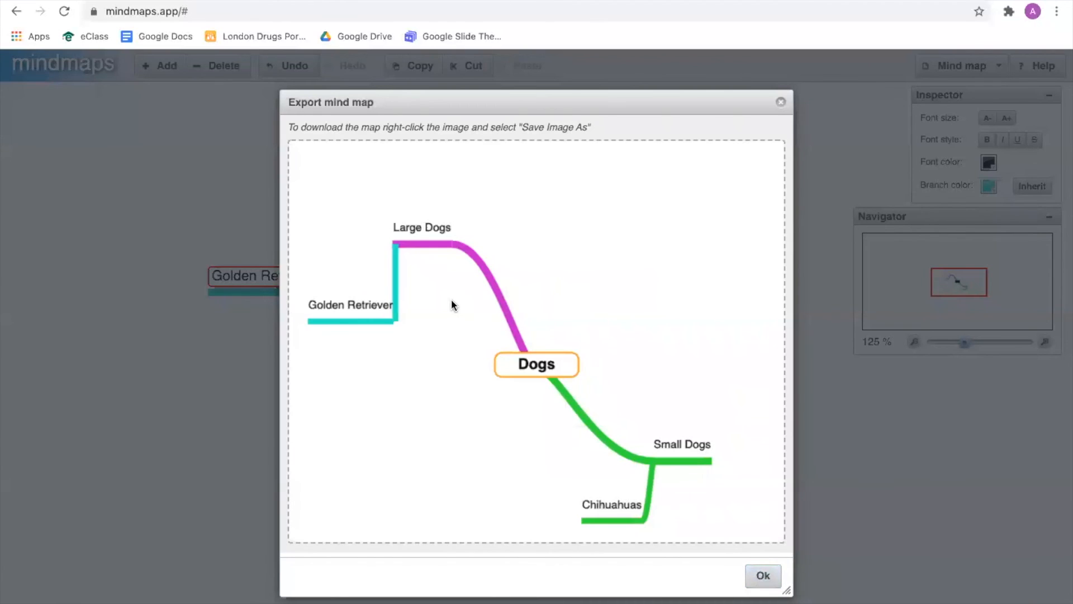
pyautogui.rightClick(451, 305)
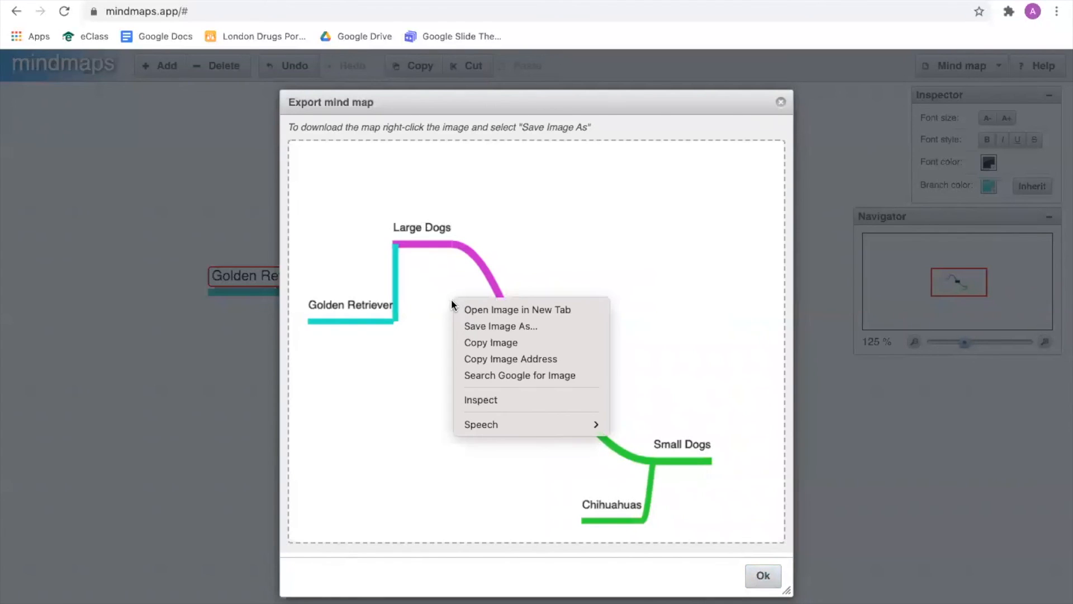
pyautogui.click(475, 326)
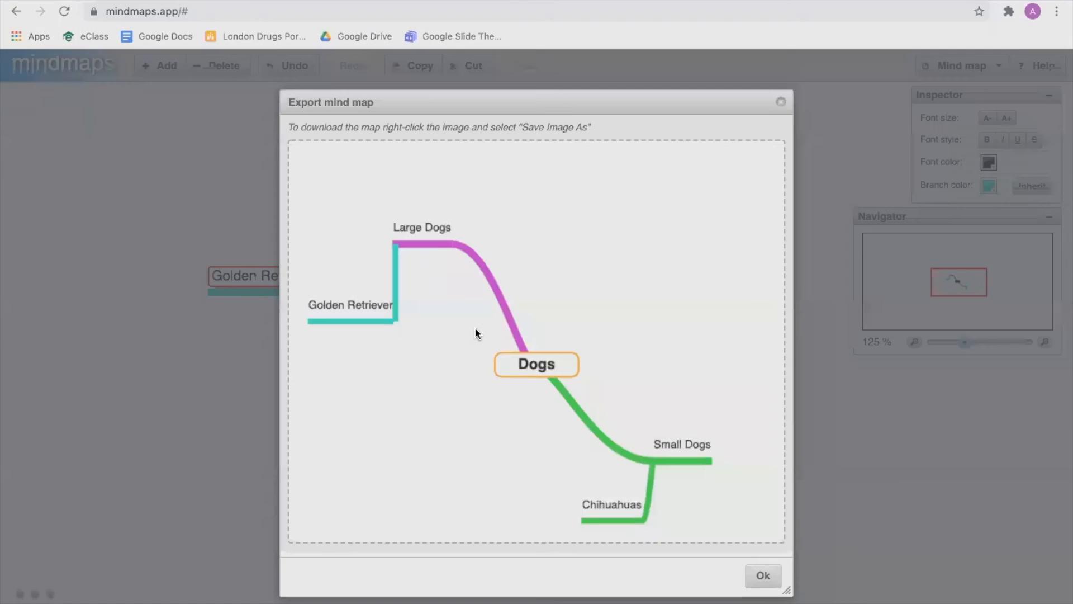